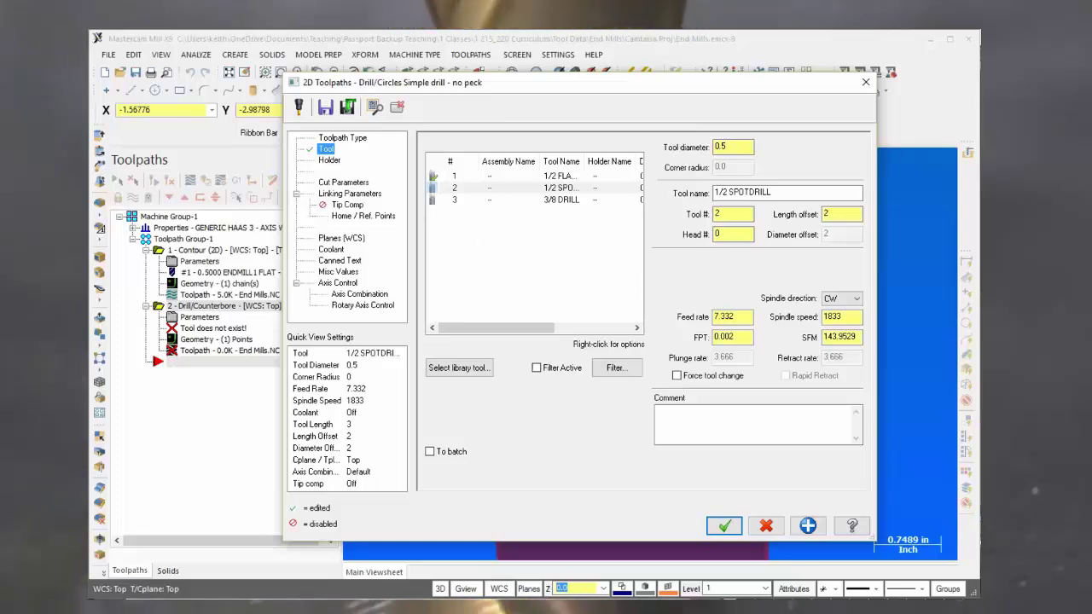
# Step: Enter the chart's 180 SFM for aluminum as the spot drill speed, giving 1375 rpm and 5.5 feed
pyautogui.hotkey('alt', 'Tab')
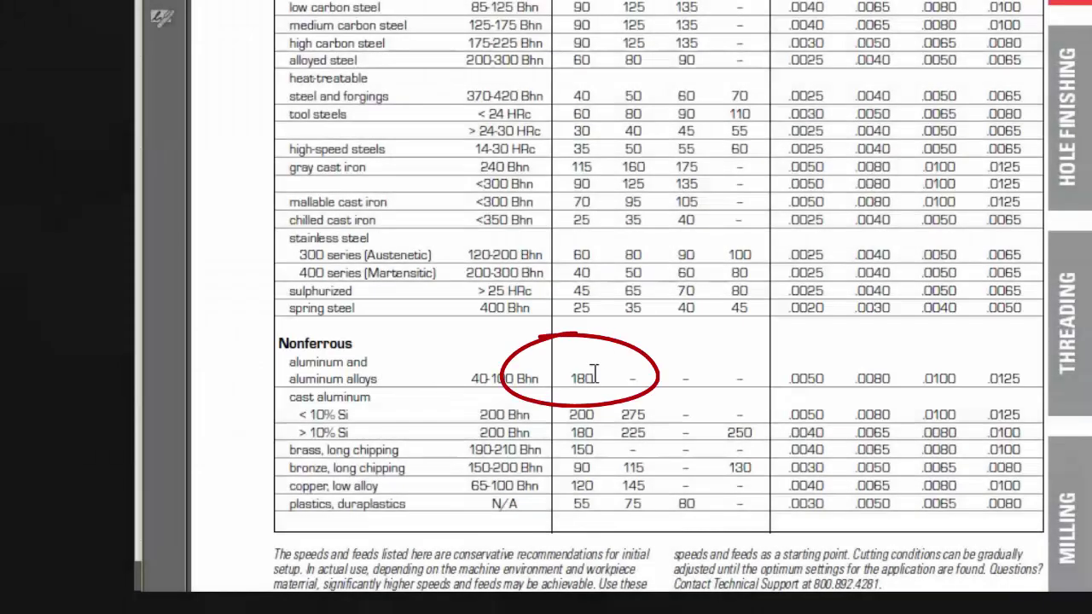
pyautogui.moveTo(594, 378); pyautogui.dragTo(569, 379)
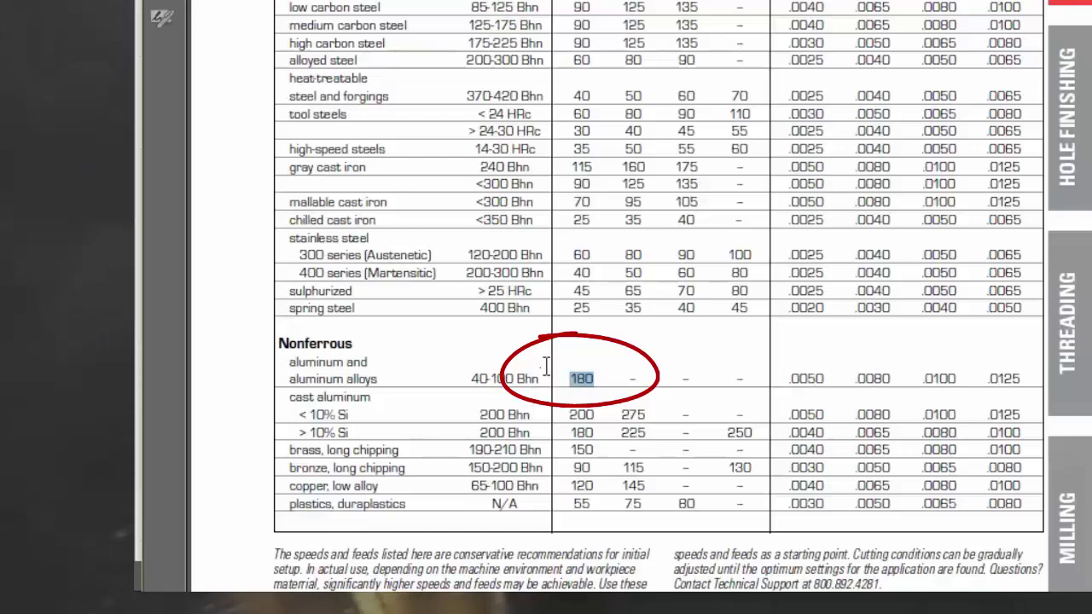
pyautogui.click(548, 363)
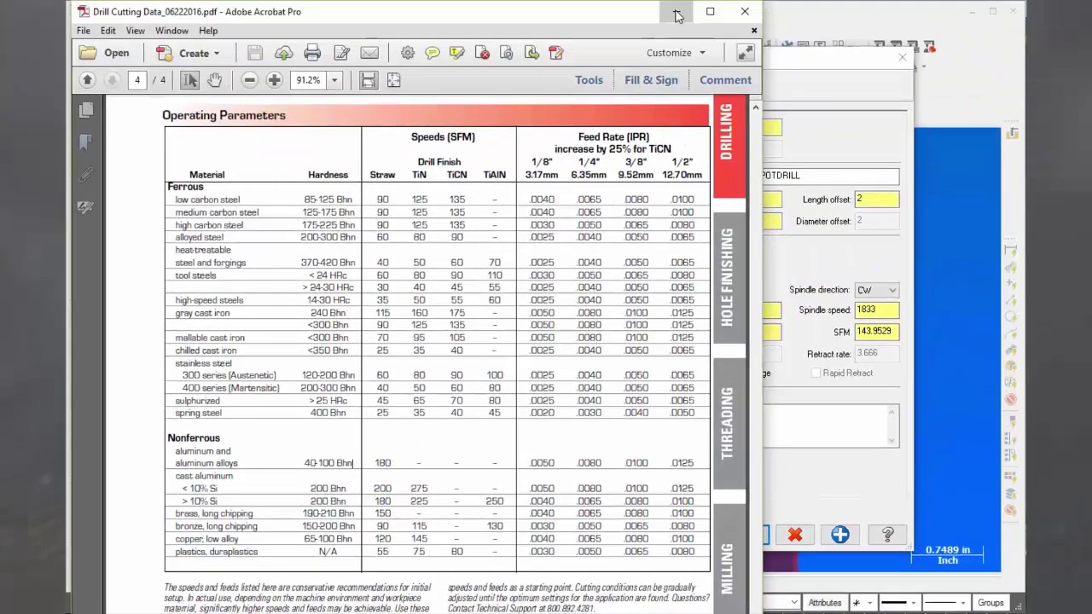
pyautogui.click(1055, 260)
pyautogui.moveTo(857, 331); pyautogui.dragTo(934, 335)
pyautogui.write('180')
pyautogui.press('Return')
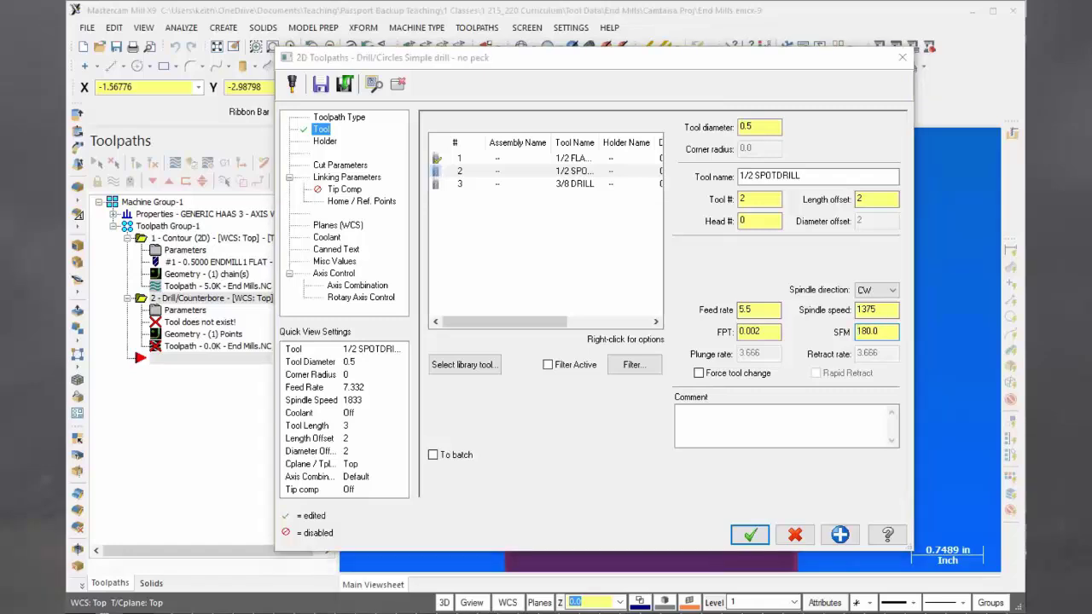
pyautogui.hotkey('alt', 'Tab')
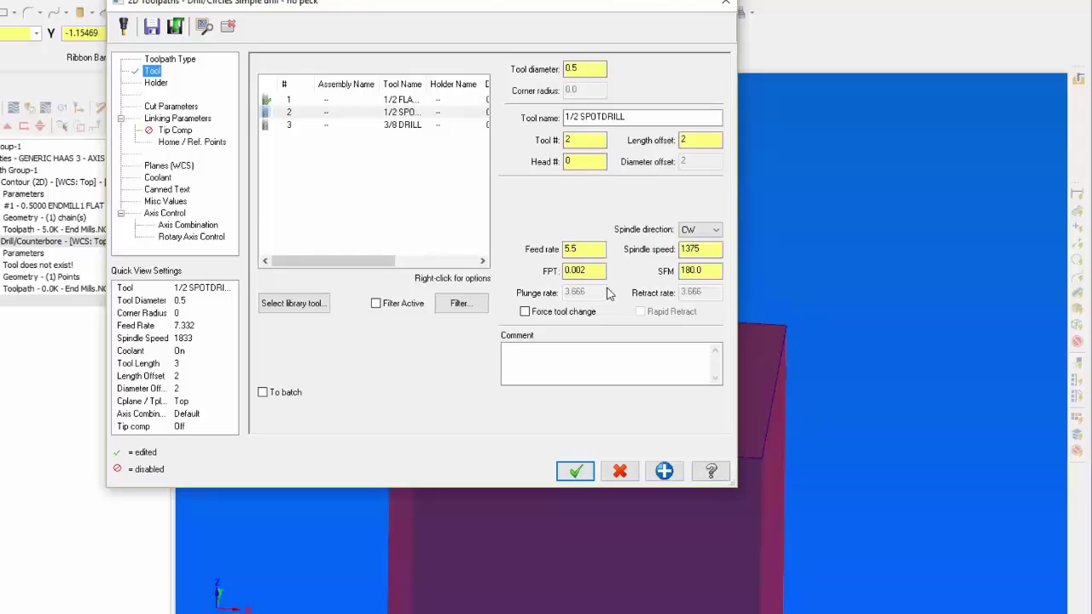
# Step: Raise the spot drill feed per tooth from 0.002 to 0.005, making the feed rate 13.75
pyautogui.click(588, 271)
pyautogui.click(587, 272)
pyautogui.moveTo(587, 271); pyautogui.dragTo(574, 272)
pyautogui.write('05')
pyautogui.press('Return')
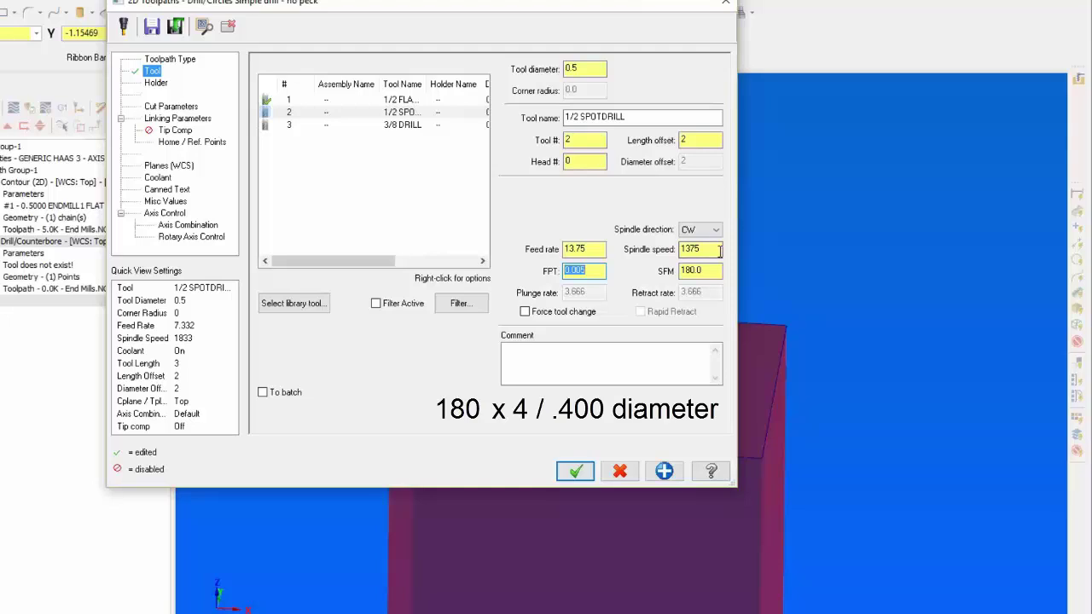
# Step: Change the spot drill spindle speed to 1800 rpm and re-enter 0.005 FPT for an 18.0 feed
pyautogui.moveTo(715, 249); pyautogui.dragTo(687, 268)
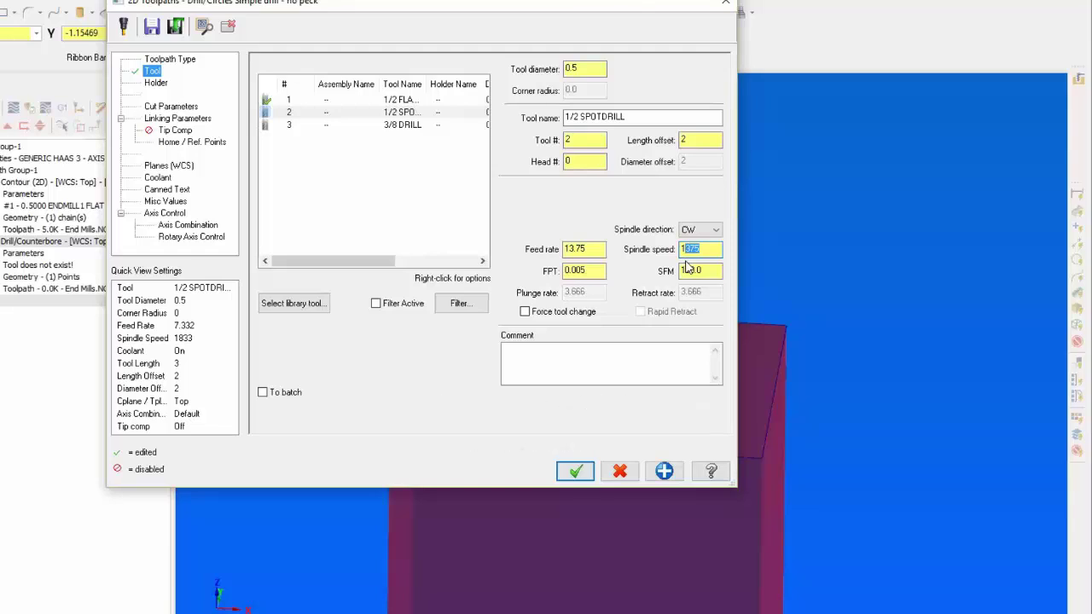
pyautogui.write('800')
pyautogui.press('Return')
pyautogui.moveTo(600, 271); pyautogui.dragTo(583, 275)
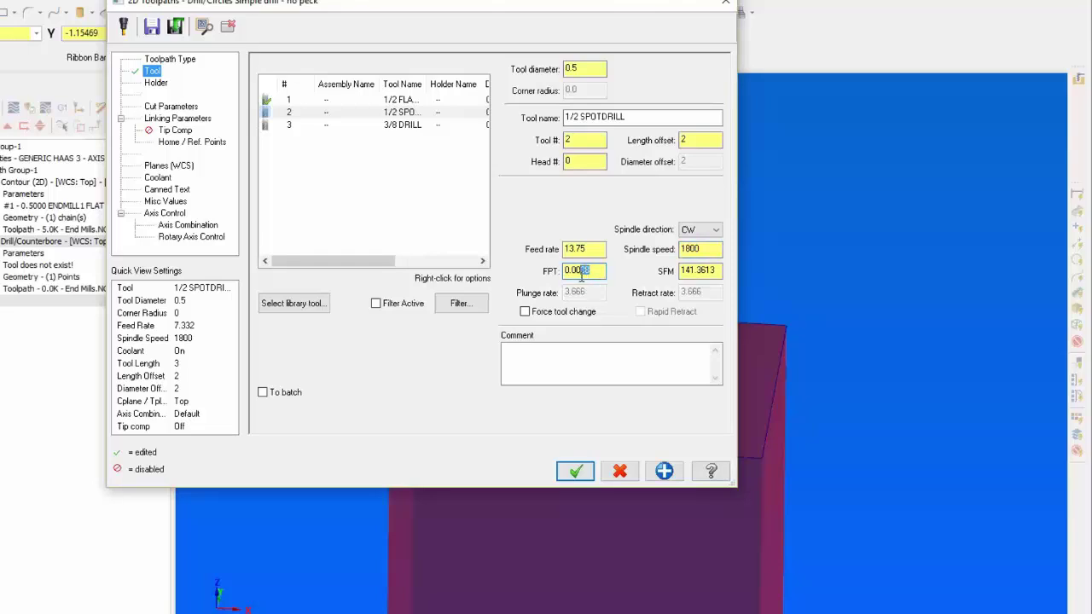
pyautogui.write('5')
pyautogui.press('Return')
pyautogui.click(178, 119)
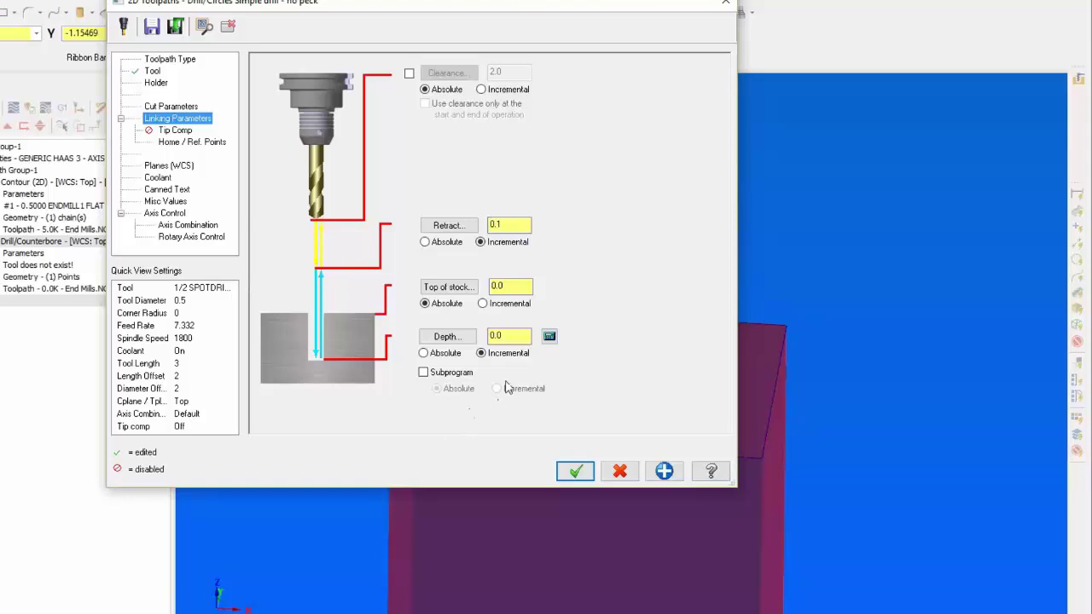
# Step: Calculate a -0.185 spot drill depth from a 0.4 finish diameter and 0.03 tool tip diameter
pyautogui.click(549, 337)
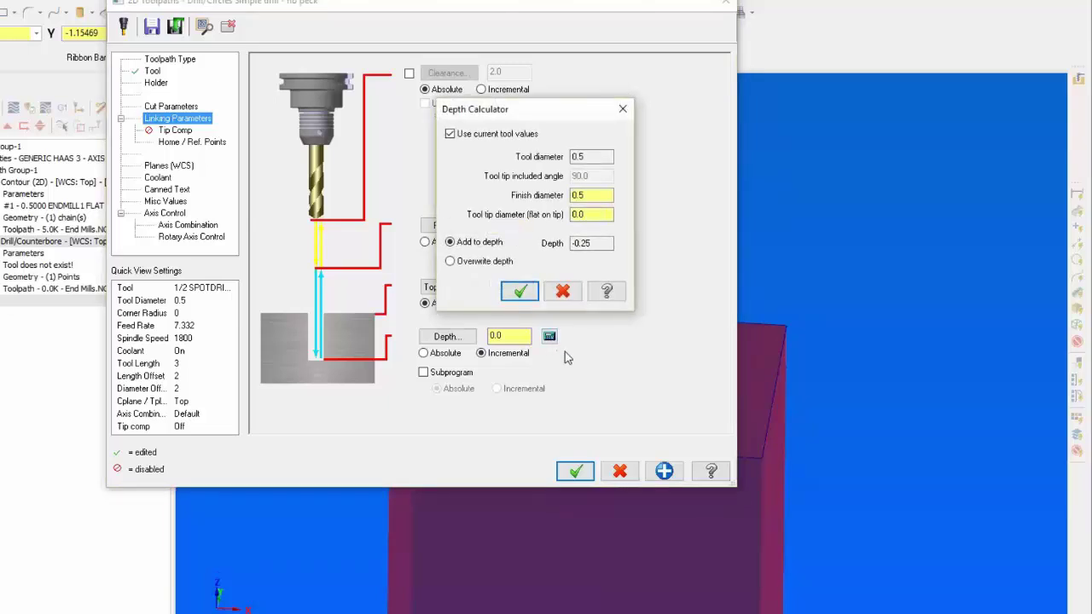
pyautogui.click(583, 195)
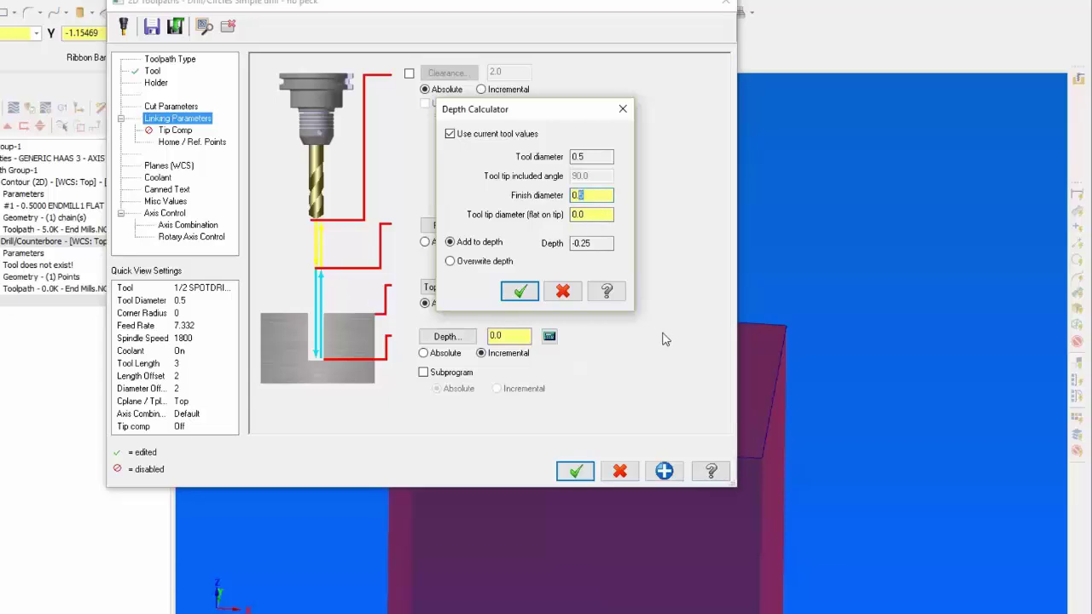
pyautogui.write('40')
pyautogui.press('Tab')
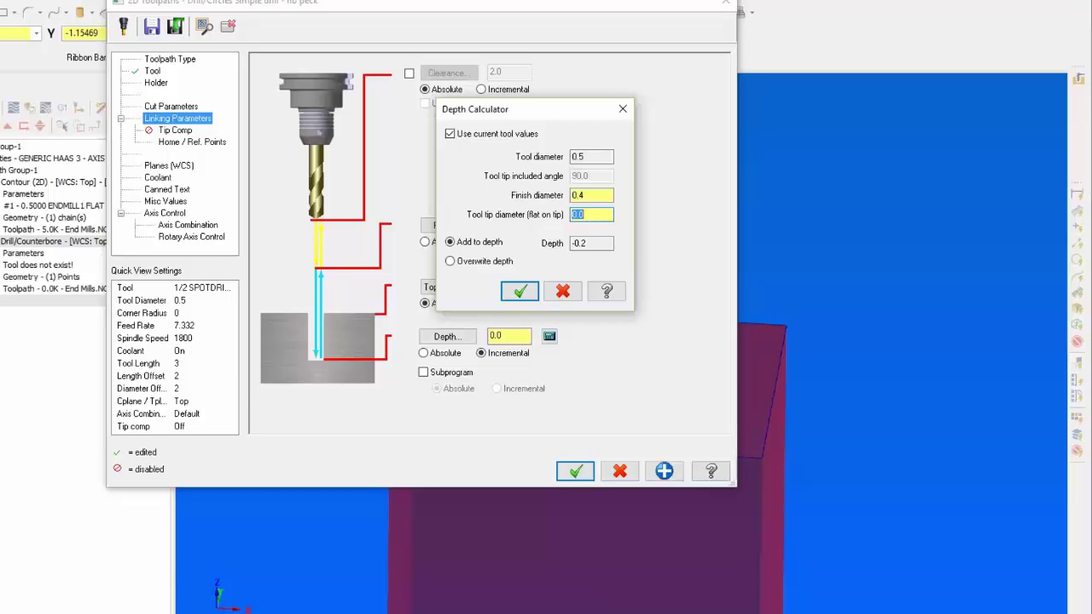
pyautogui.write('.03')
pyautogui.press('Tab')
pyautogui.click(526, 291)
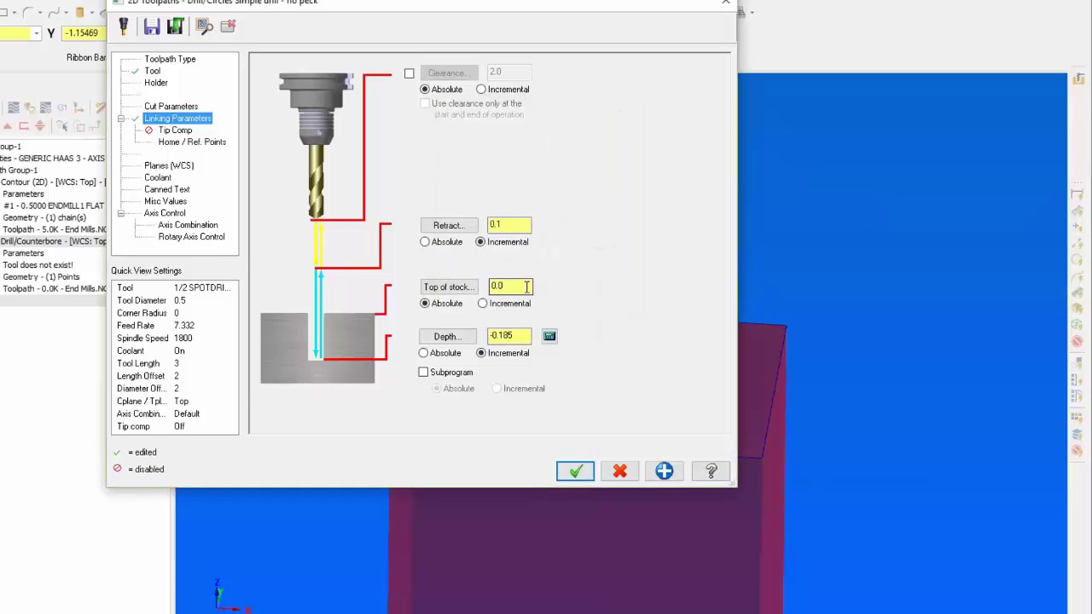
# Step: Accept the spot drill, then create a new drill toolpath on the hole in the block's top face
pyautogui.click(575, 472)
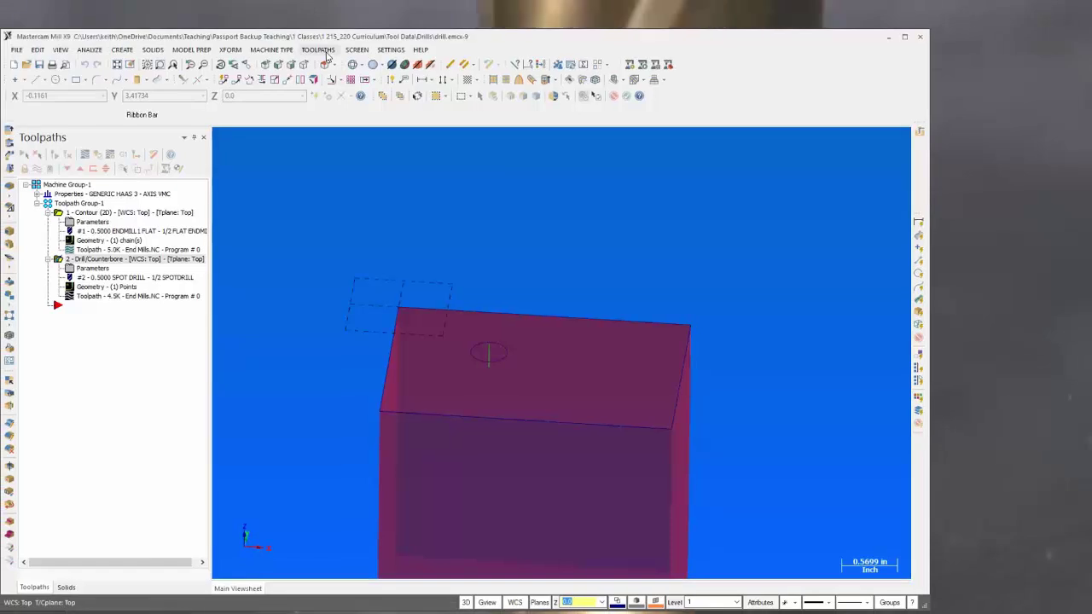
pyautogui.click(325, 51)
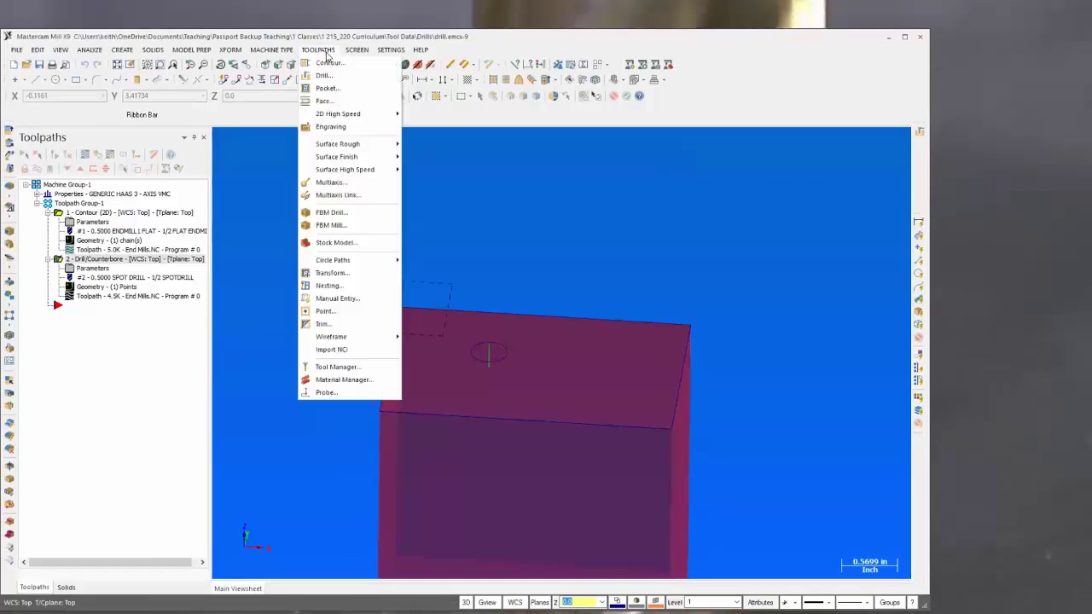
pyautogui.click(322, 75)
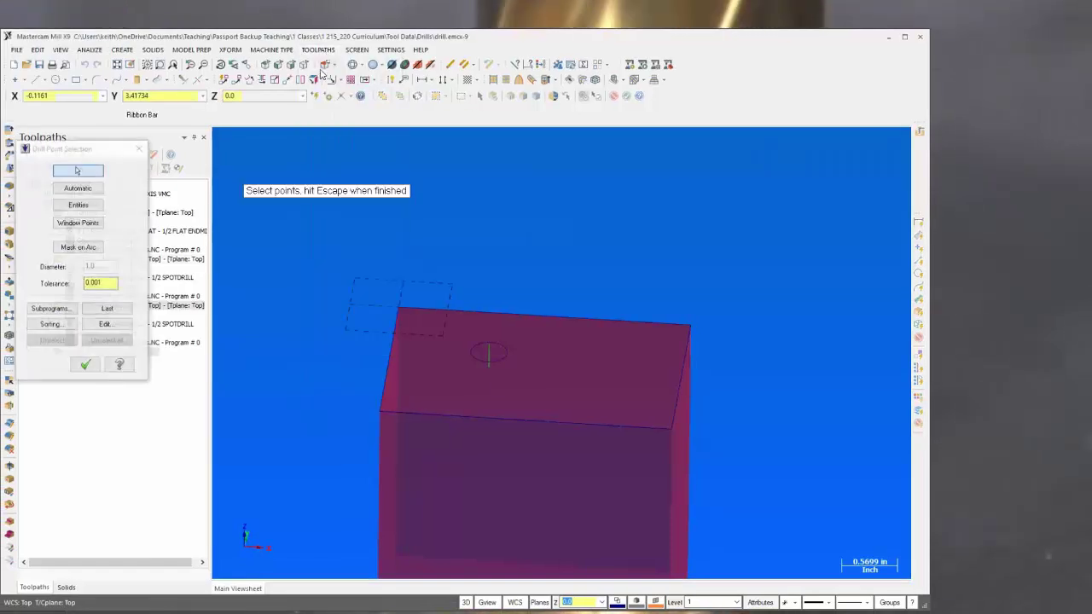
pyautogui.click(488, 352)
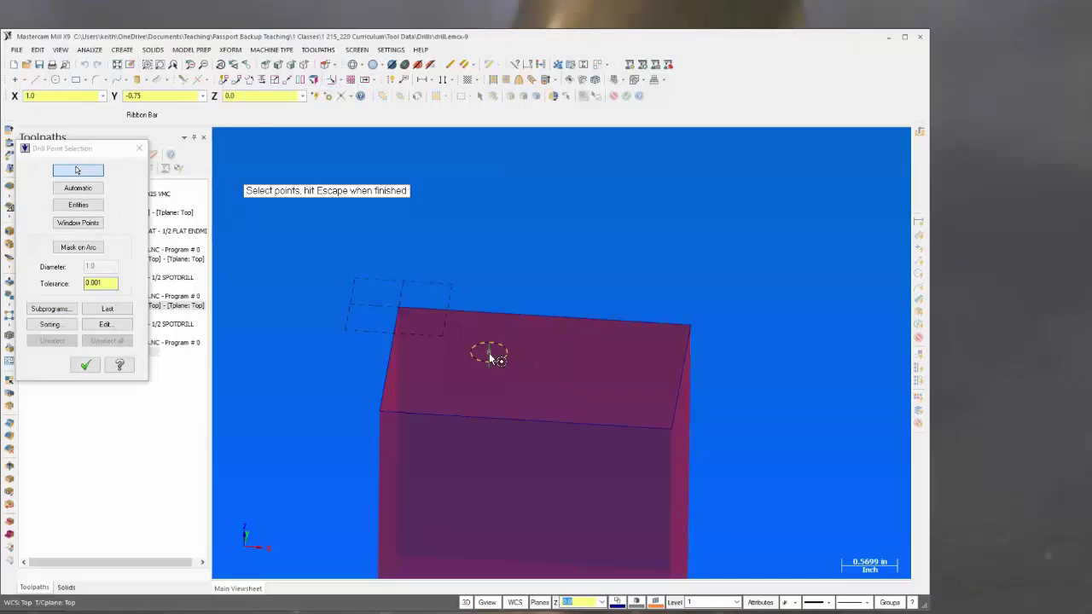
pyautogui.click(85, 365)
pyautogui.click(193, 125)
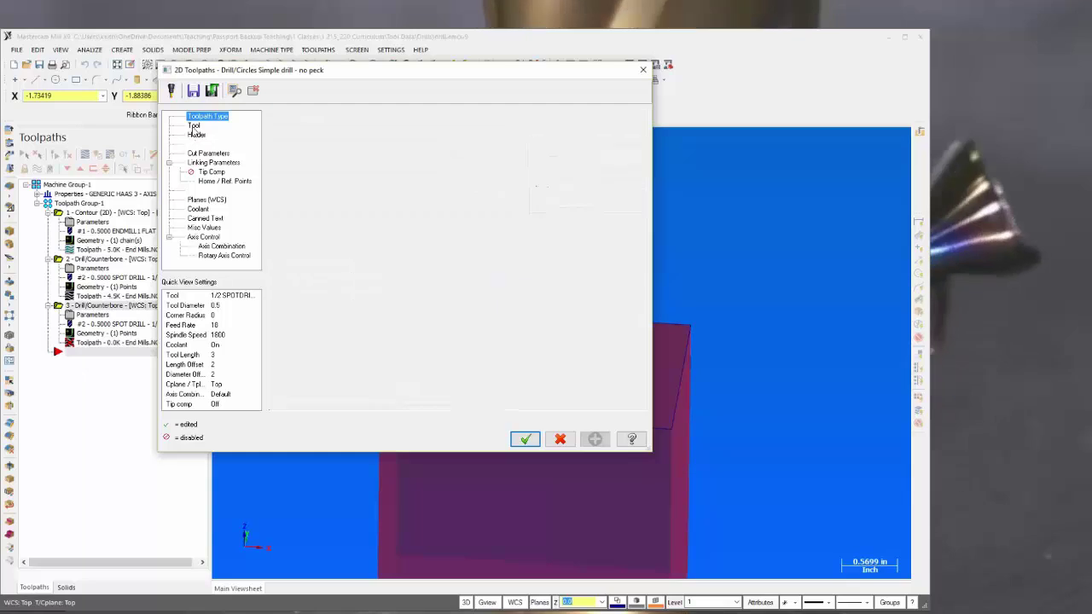
# Step: Select the 3/8 DRILL and enter the chart's 180 SFM and 0.005 FPT, giving 1833 rpm and 18.33 feed
pyautogui.click(337, 168)
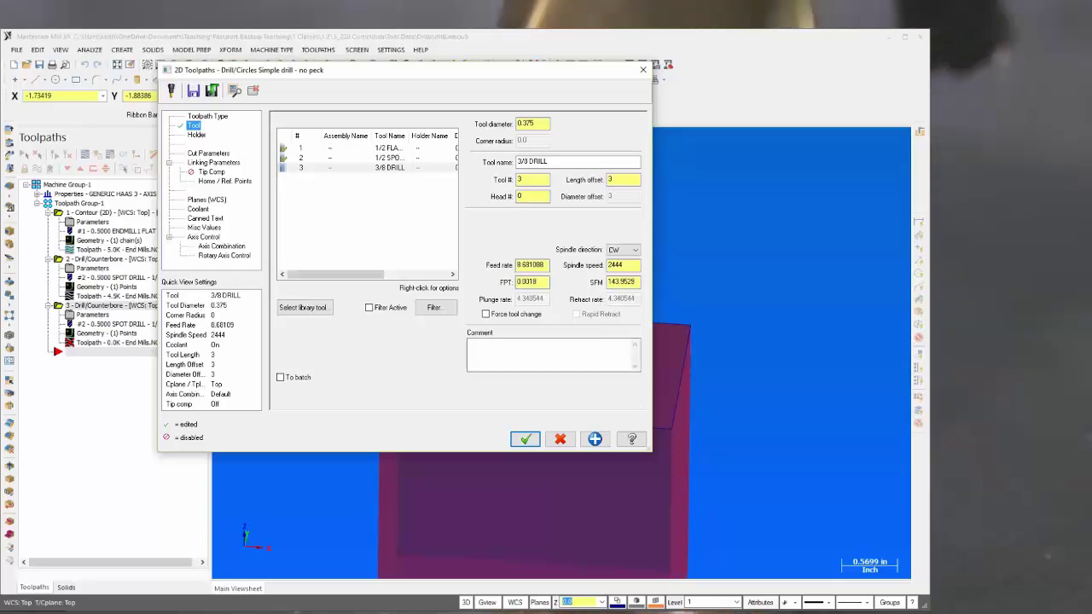
pyautogui.hotkey('alt', 'Tab')
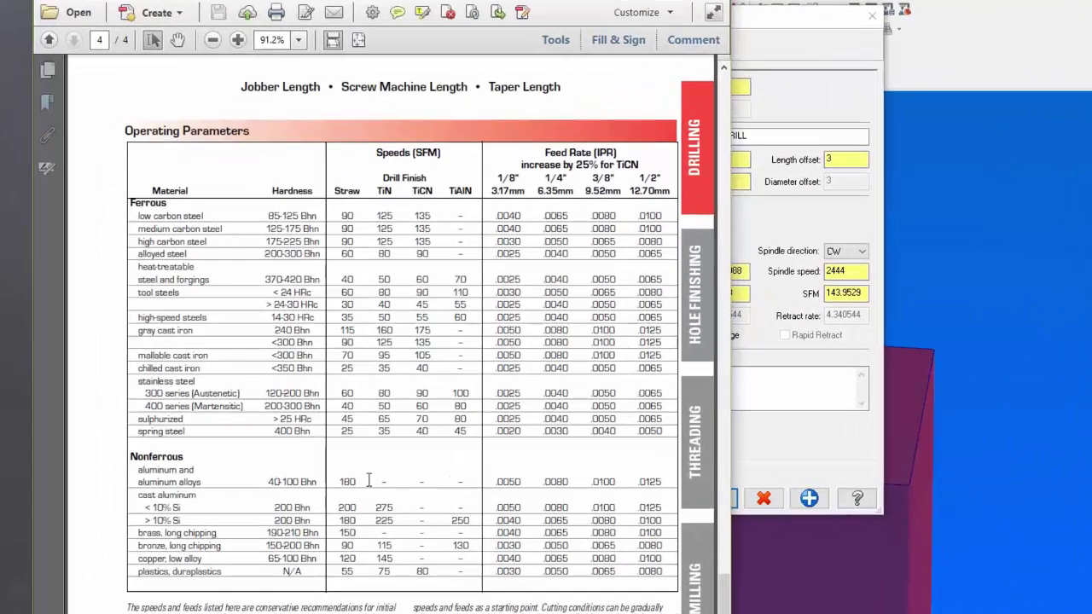
pyautogui.hotkey('alt', 'Tab')
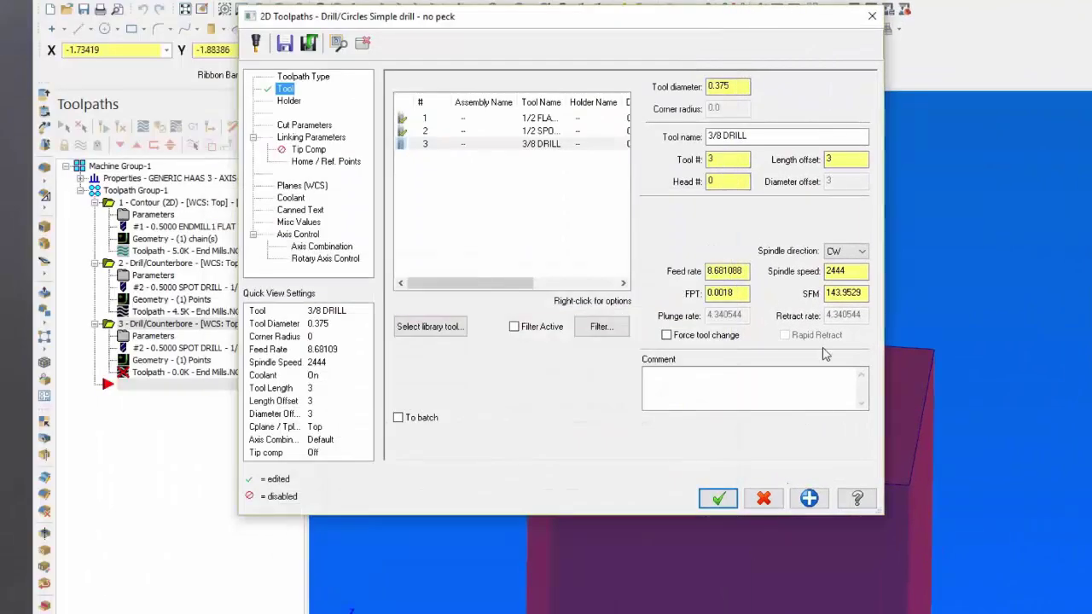
pyautogui.moveTo(863, 293); pyautogui.dragTo(822, 293)
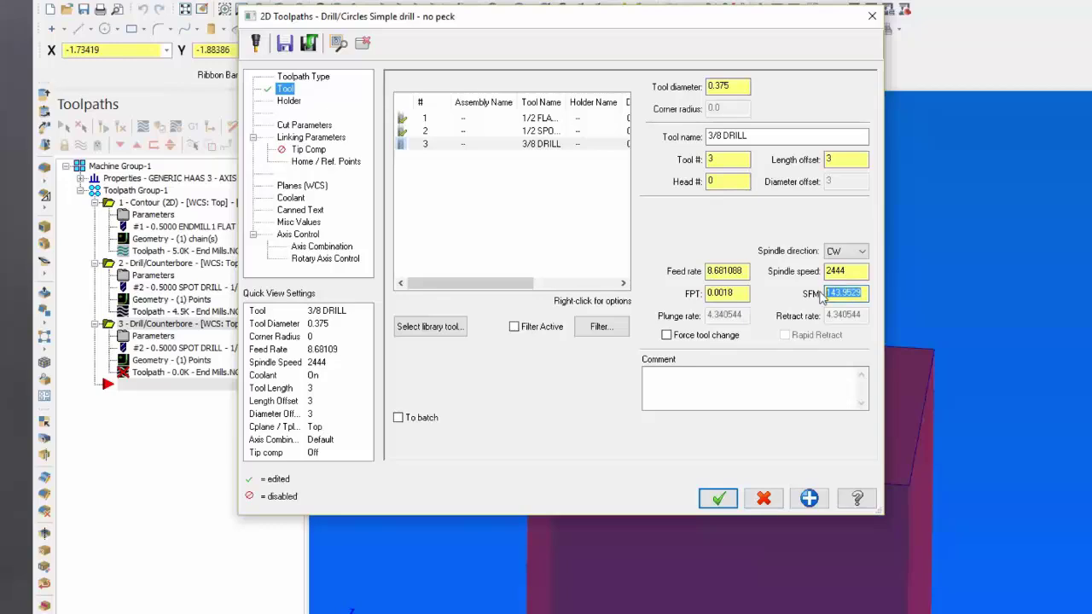
pyautogui.write('180')
pyautogui.press('Tab')
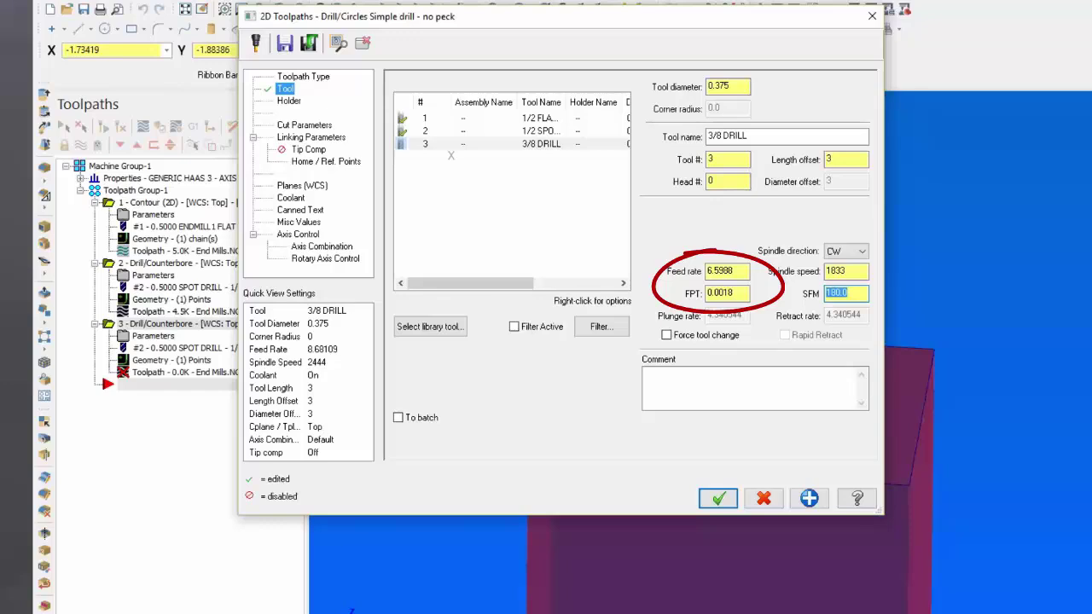
pyautogui.hotkey('alt', 'Tab')
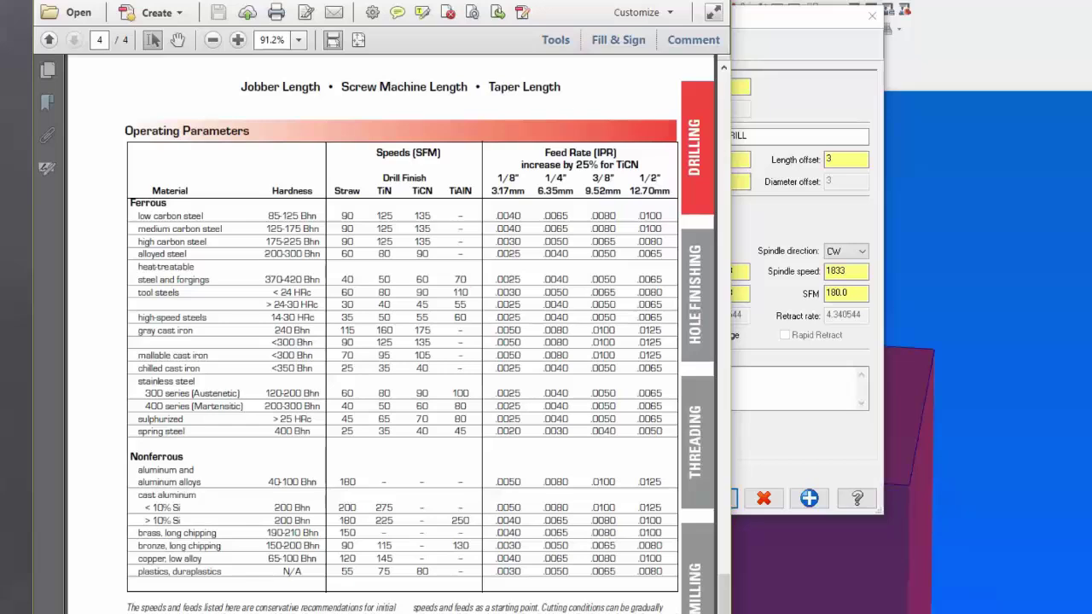
pyautogui.click(736, 367)
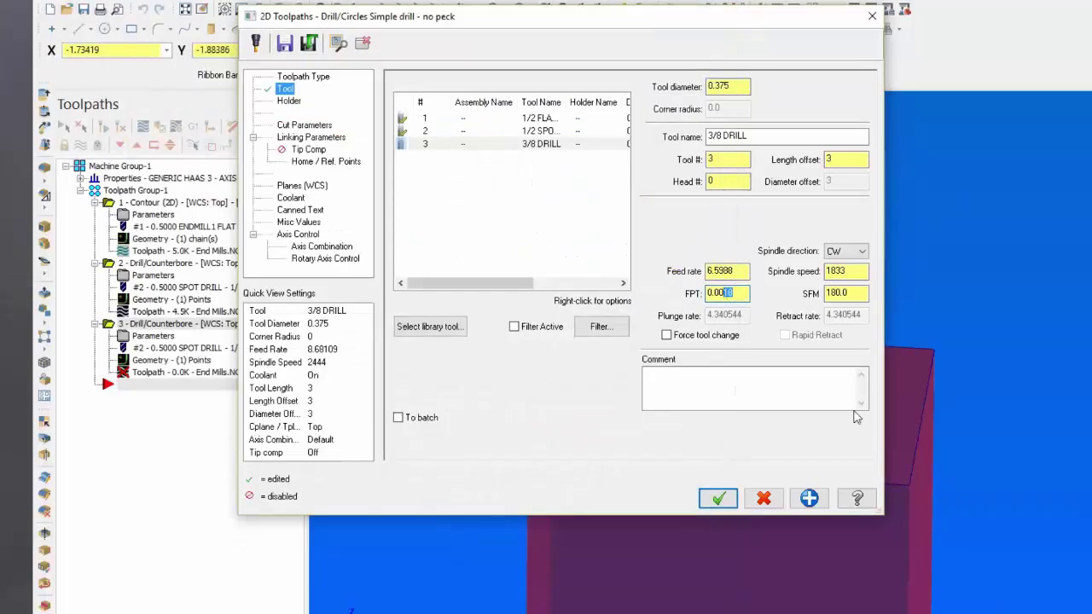
pyautogui.press('Return')
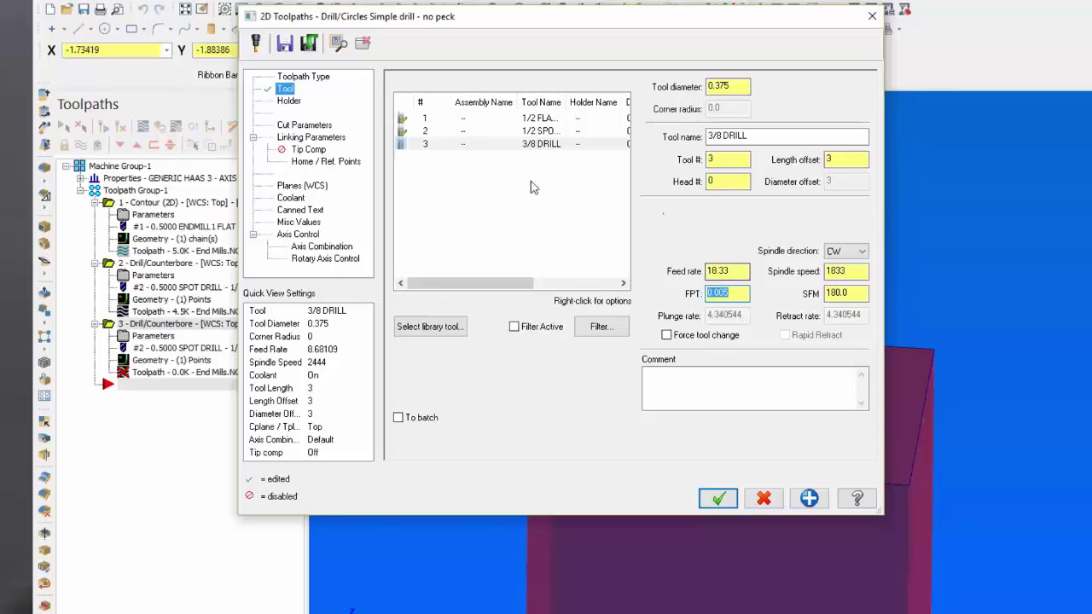
# Step: Set the 3/8 drill operation's depth to -1.0 in Linking Parameters
pyautogui.click(311, 138)
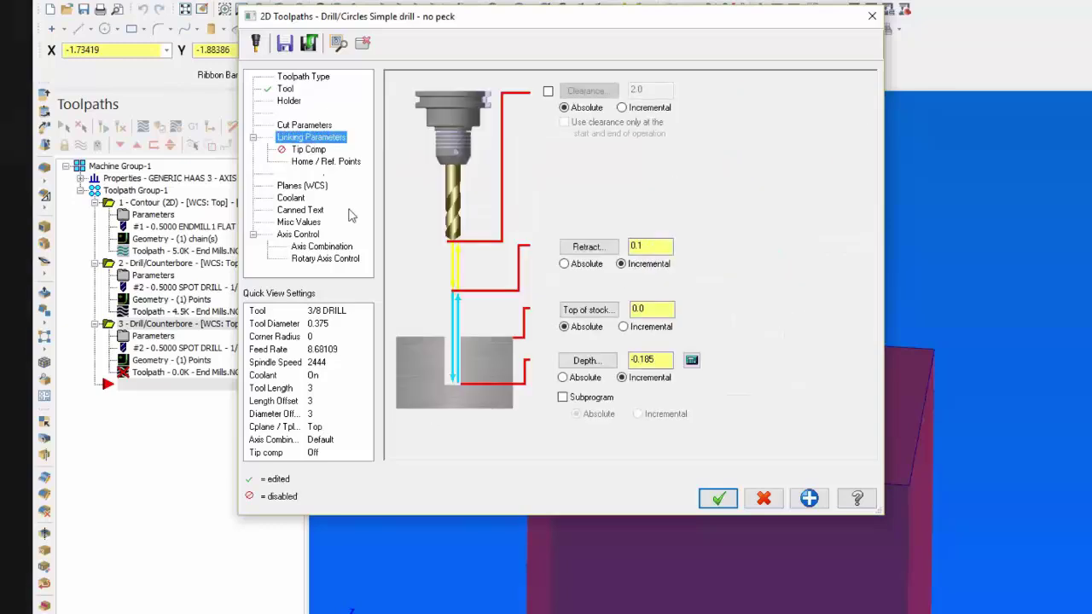
pyautogui.click(663, 359)
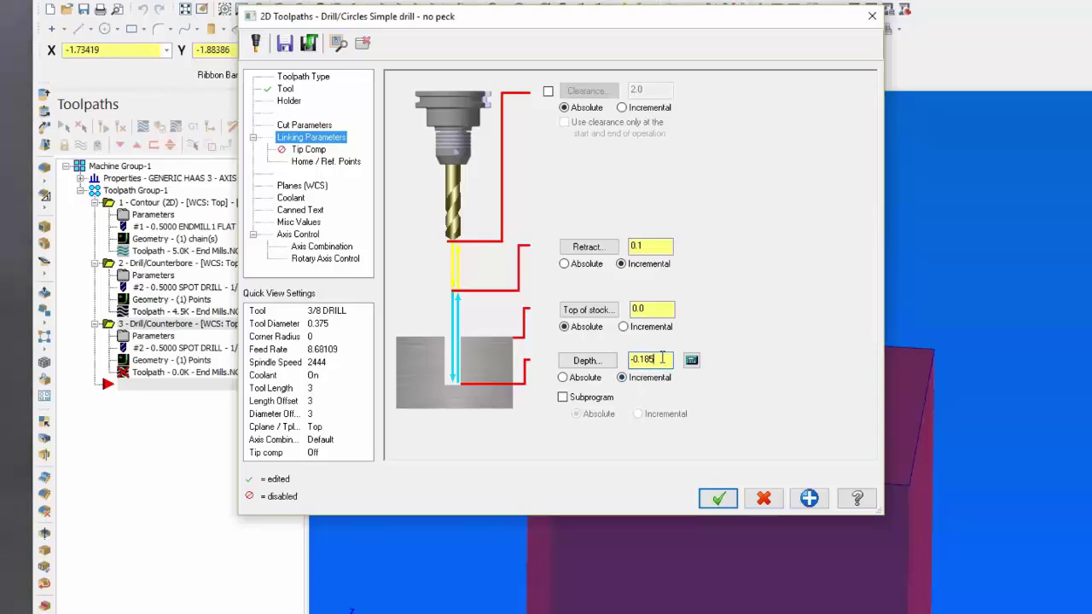
pyautogui.hotkey('shift', 'Home')
pyautogui.write('-1.0')
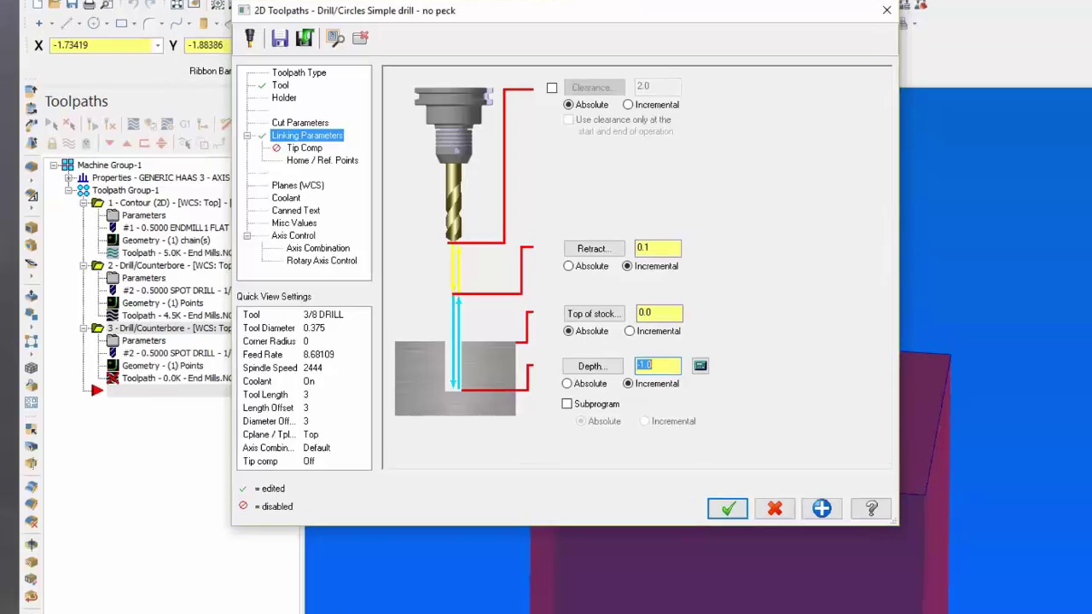
pyautogui.hotkey('shift', 'Home')
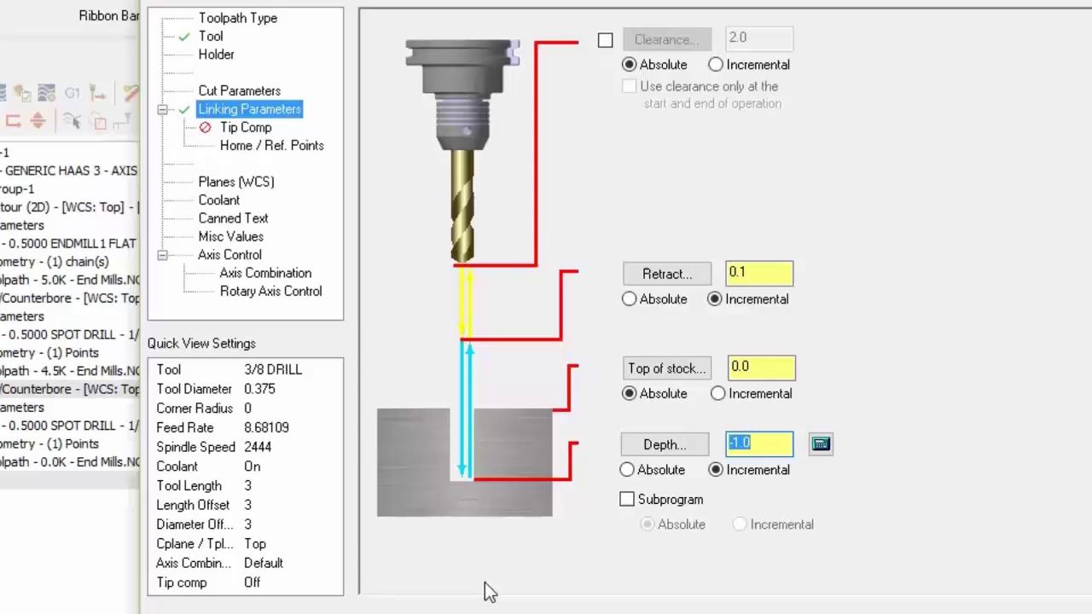
# Step: Turn on drill tip compensation and generate the 3/8 drill toolpath, viewing it side-on
pyautogui.click(263, 128)
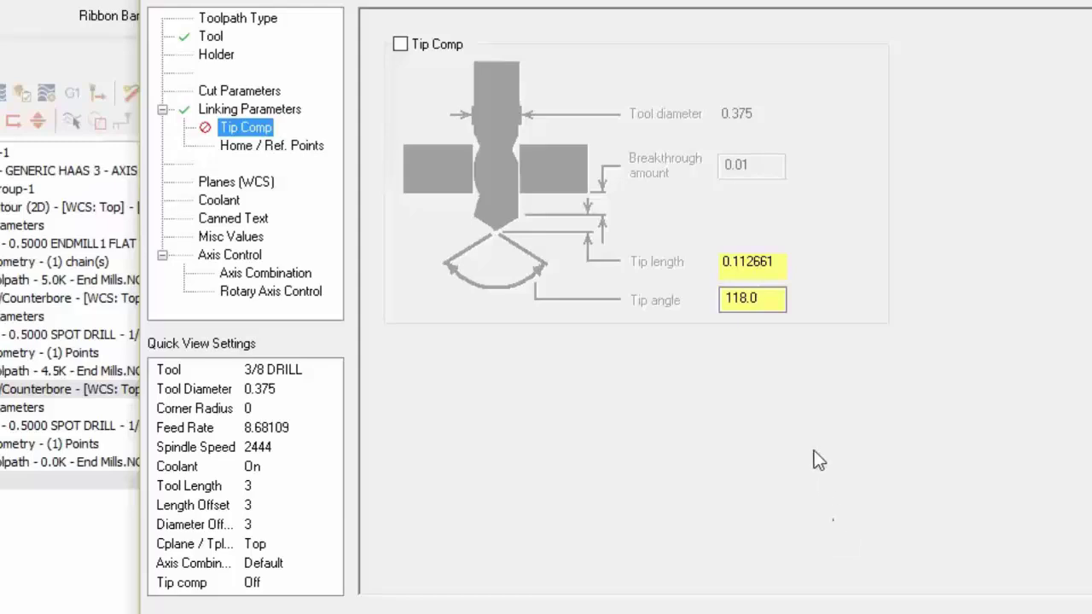
pyautogui.click(745, 299)
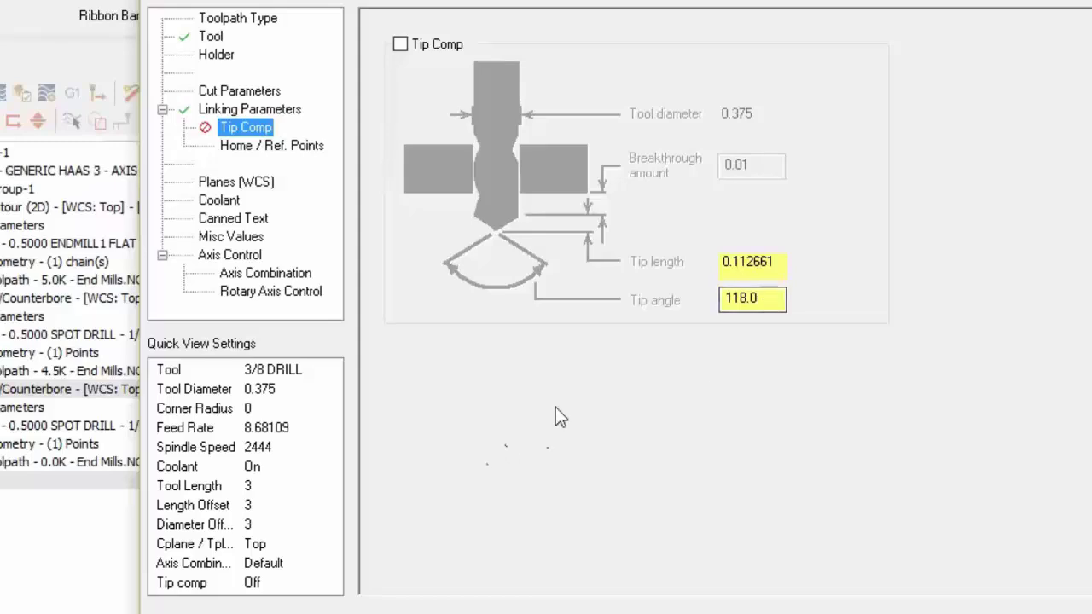
pyautogui.click(400, 44)
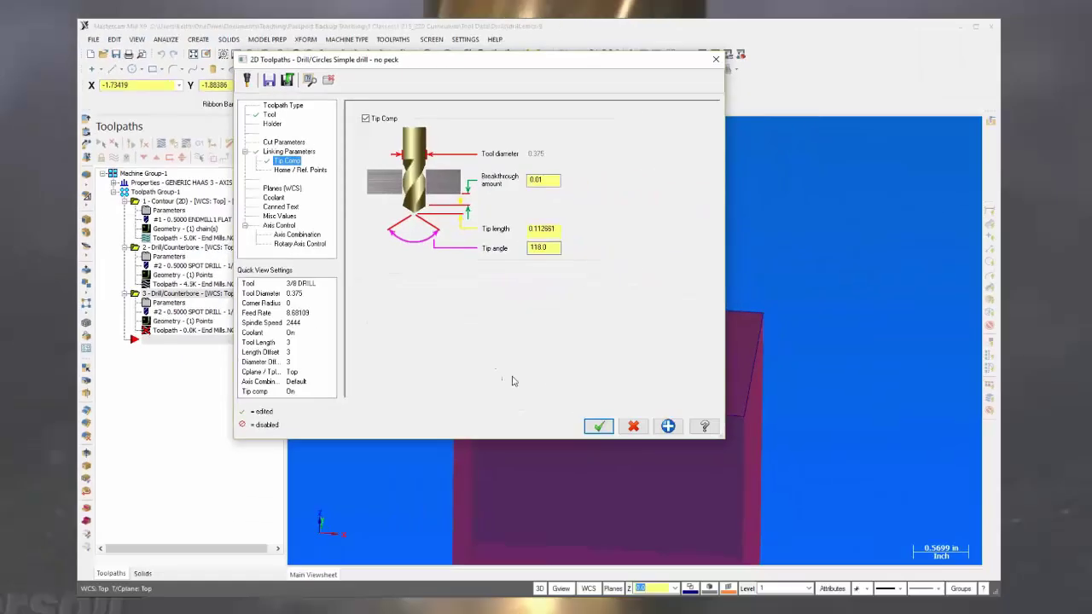
pyautogui.click(599, 425)
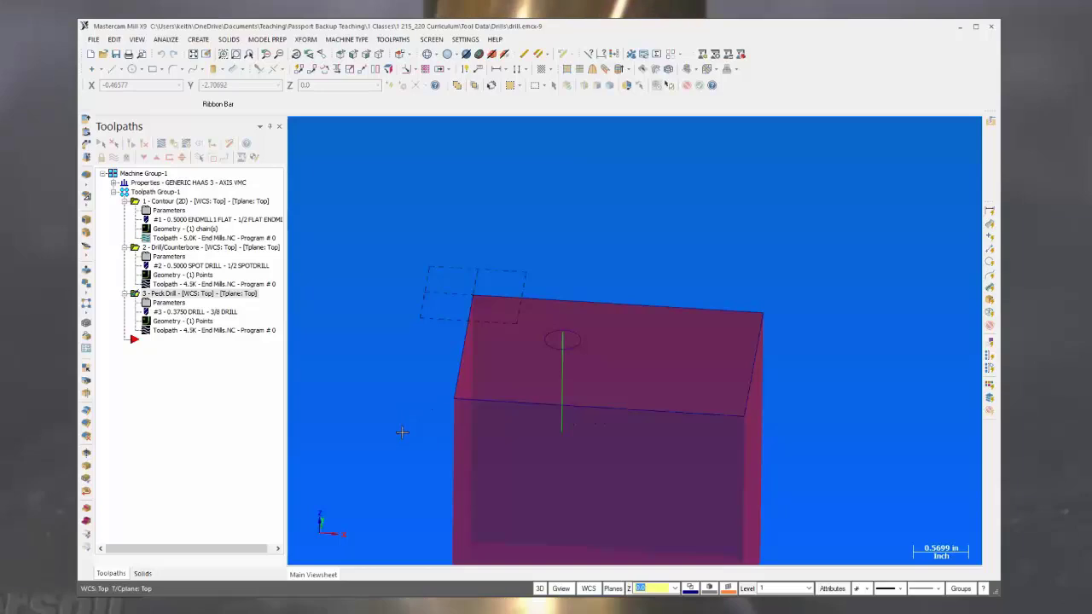
pyautogui.moveTo(402, 431)
pyautogui.mouseDown(button='middle')
pyautogui.moveTo(437, 382)
pyautogui.moveTo(416, 417)
pyautogui.mouseUp(button='middle')
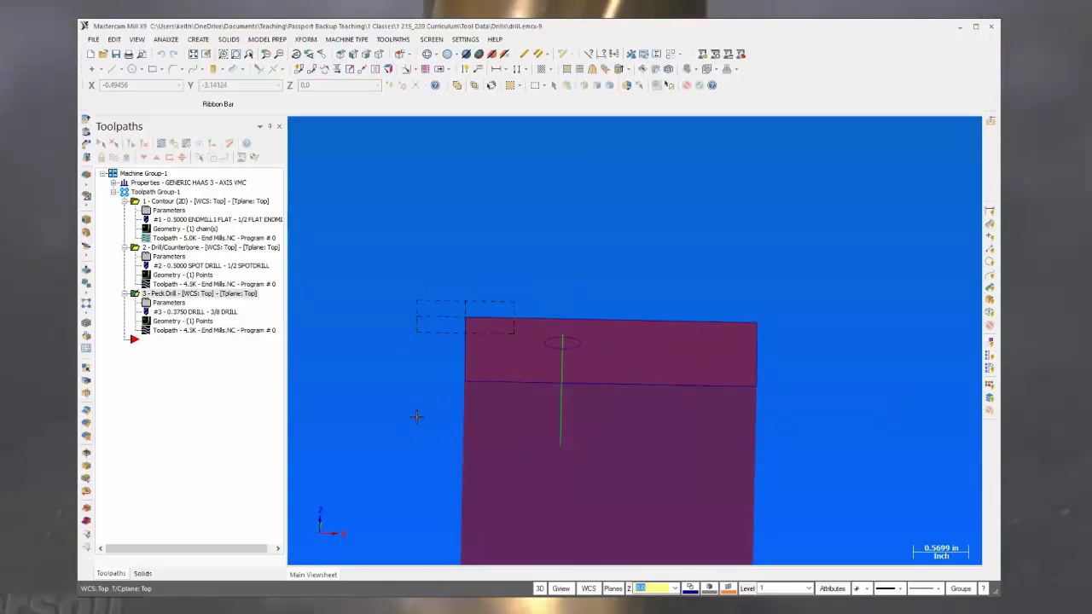